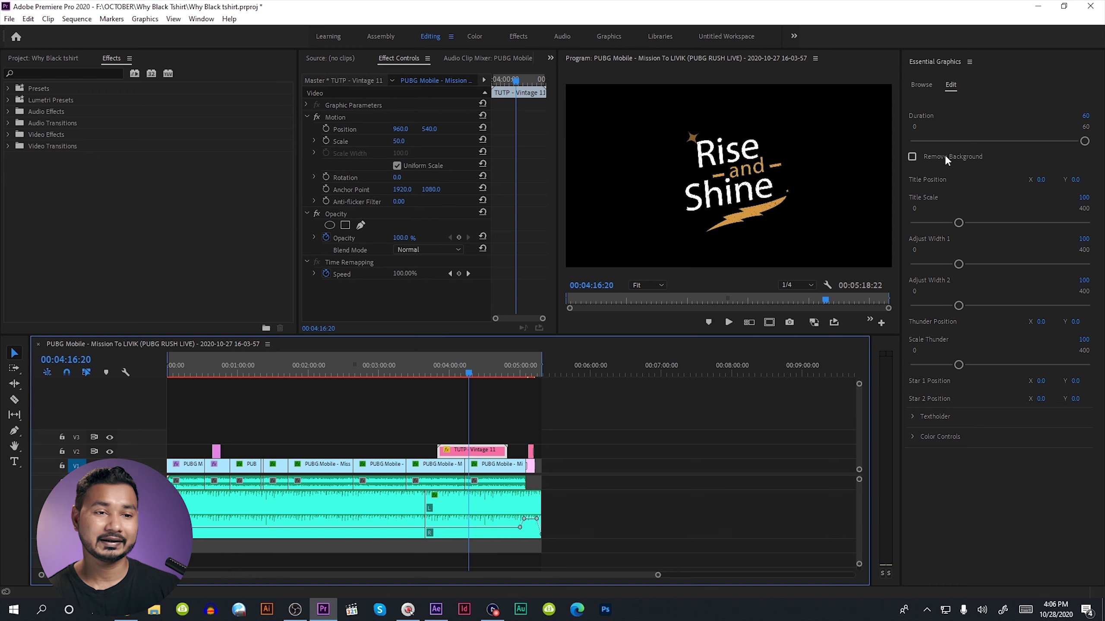
Enable Remove Background for the Rise and Shine title graphic, and switch to After Effects.
{"action": "left_click", "coordinate": [912, 156]}
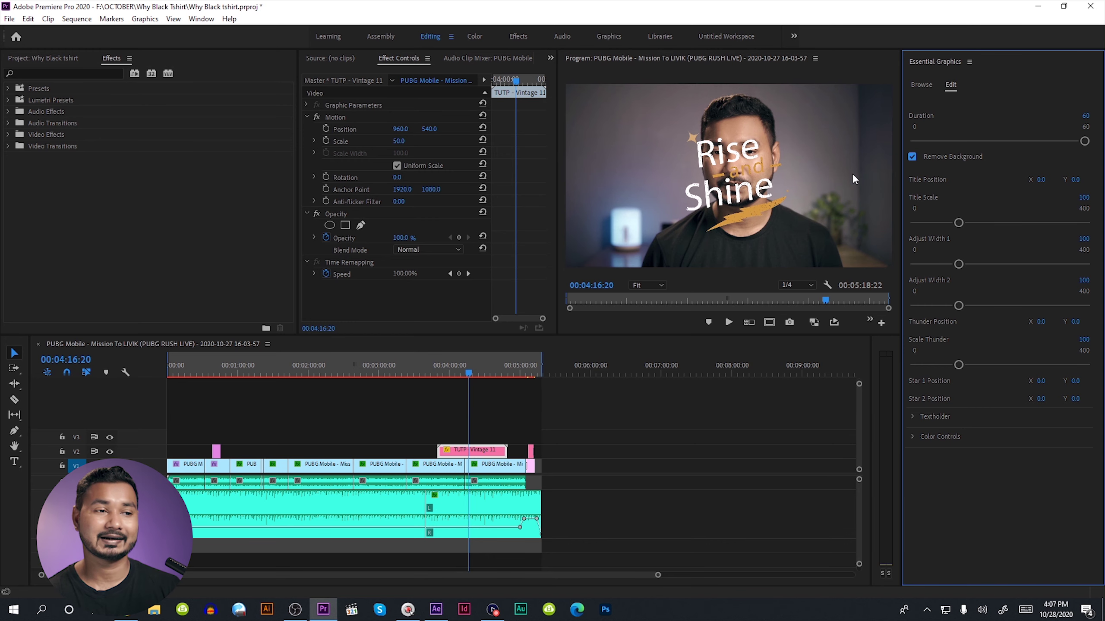
{"action": "left_click", "coordinate": [435, 610]}
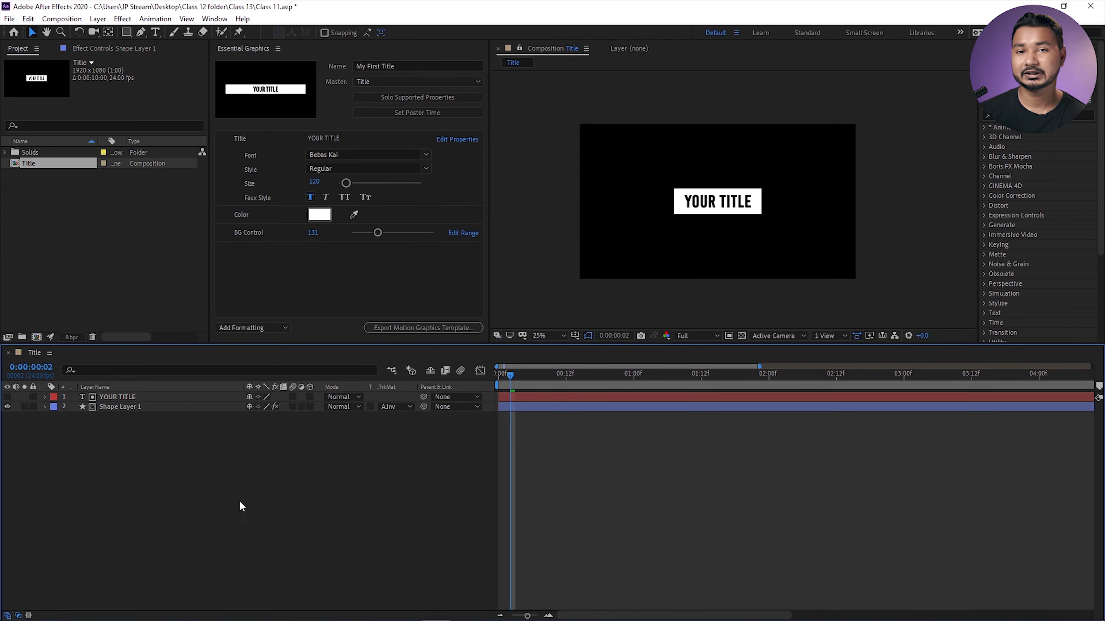
Start a new solid layer in the Title composition and name it Background.
{"action": "right_click", "coordinate": [142, 444]}
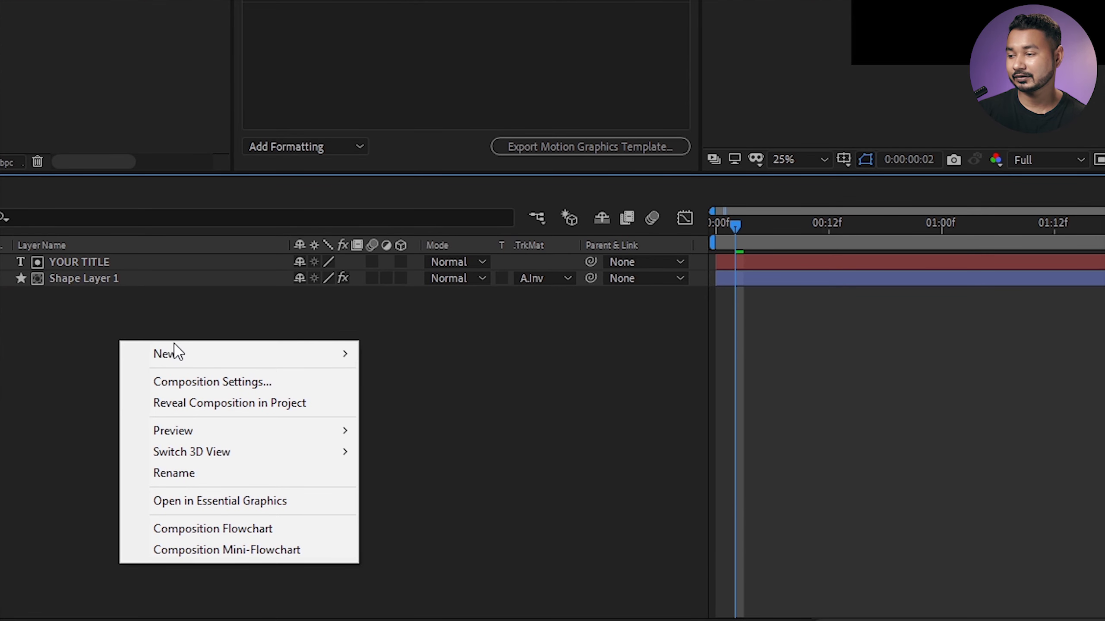
{"action": "mouse_move", "coordinate": [180, 355]}
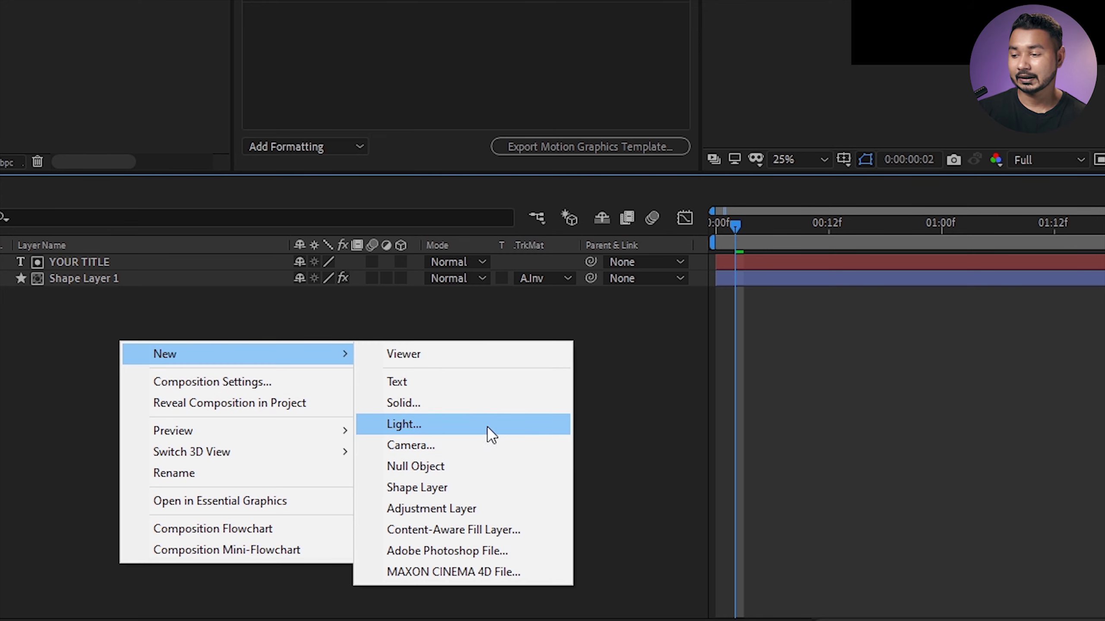
{"action": "left_click", "coordinate": [478, 416]}
{"action": "left_click_drag", "start_coordinate": [354, 67], "coordinate": [437, 136]}
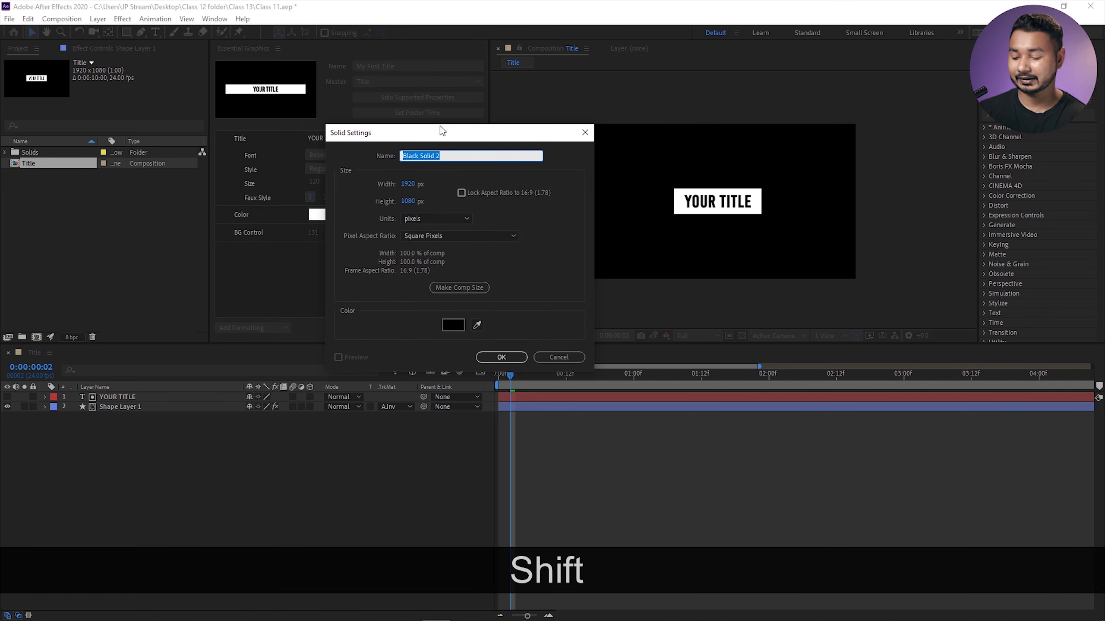
{"action": "type", "text": "Bac"}
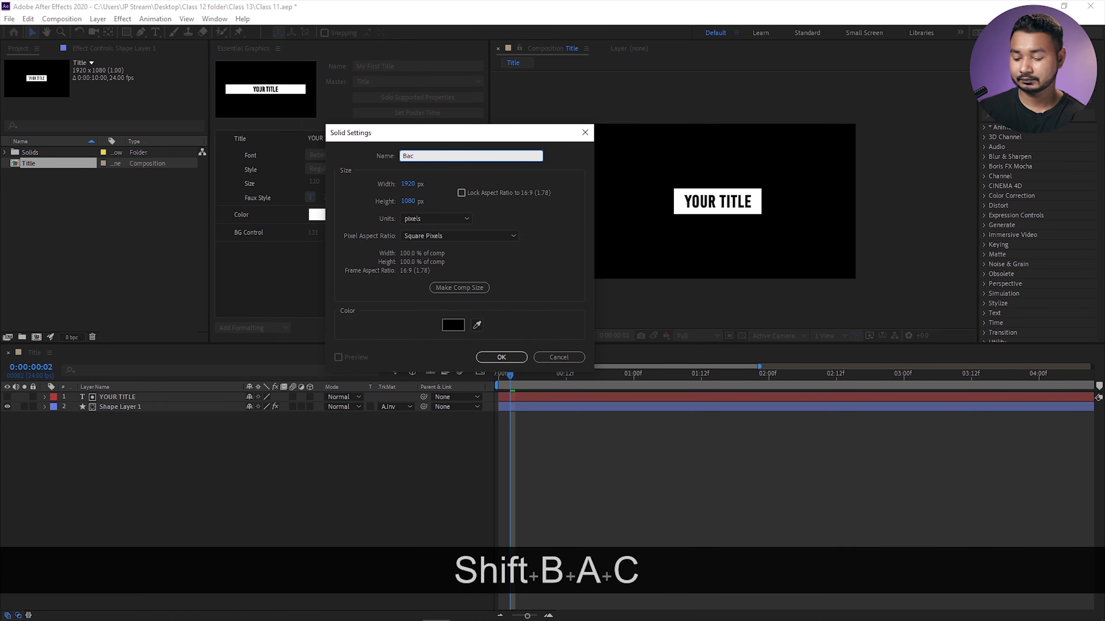
{"action": "type", "text": "kground"}
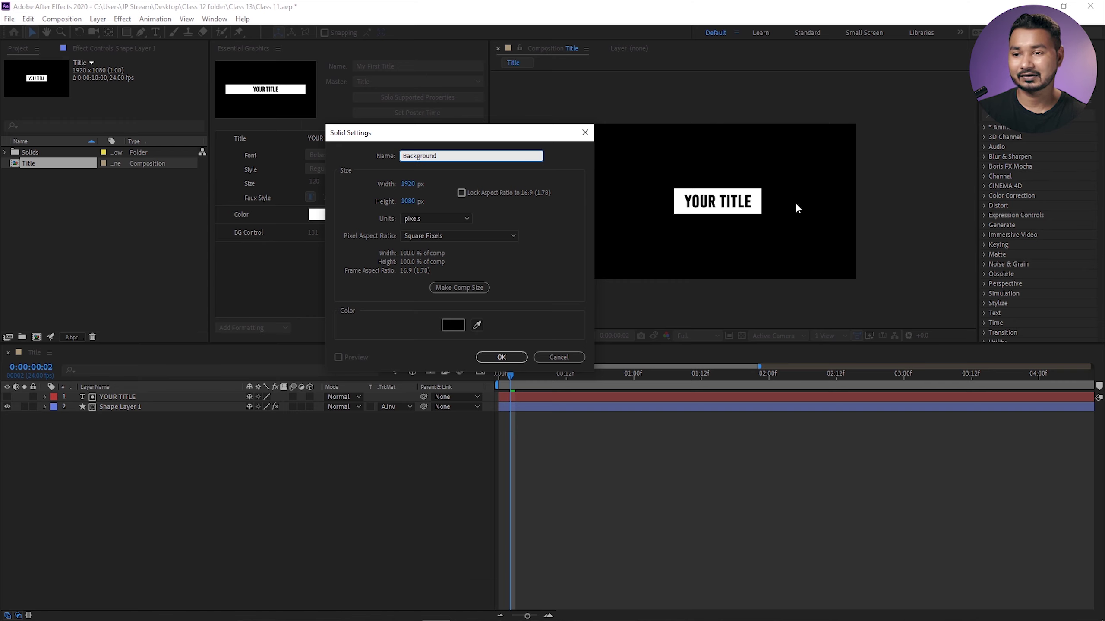
Set the Background solid's color to orange FF7800 and create the layer.
{"action": "left_click", "coordinate": [452, 325]}
{"action": "left_click_drag", "start_coordinate": [179, 158], "coordinate": [179, 164]}
{"action": "left_click", "coordinate": [150, 46]}
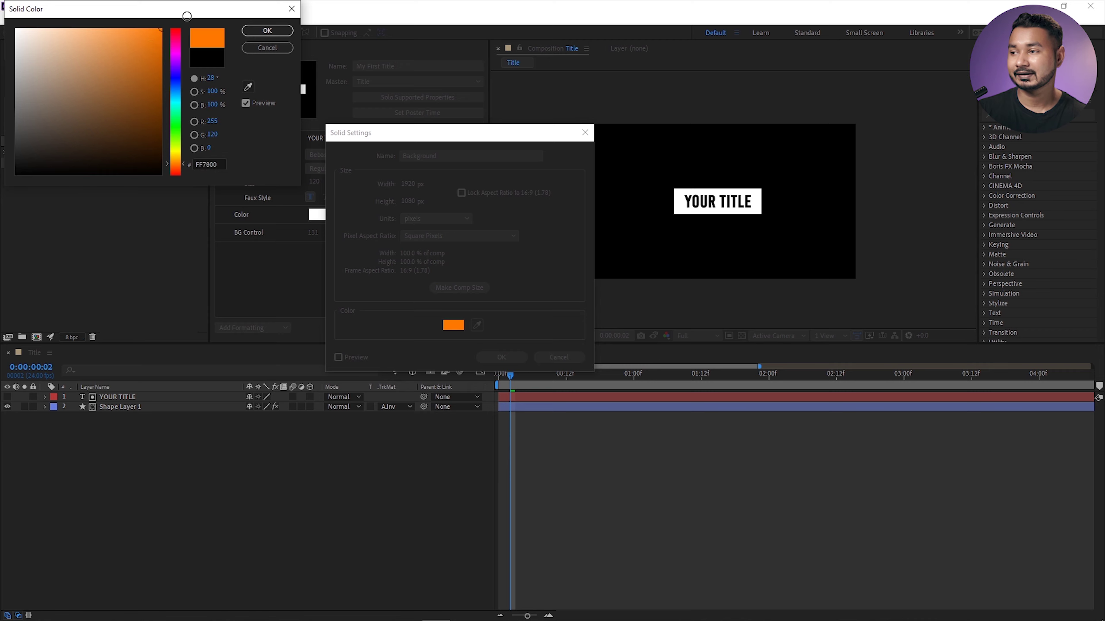
{"action": "left_click", "coordinate": [267, 30]}
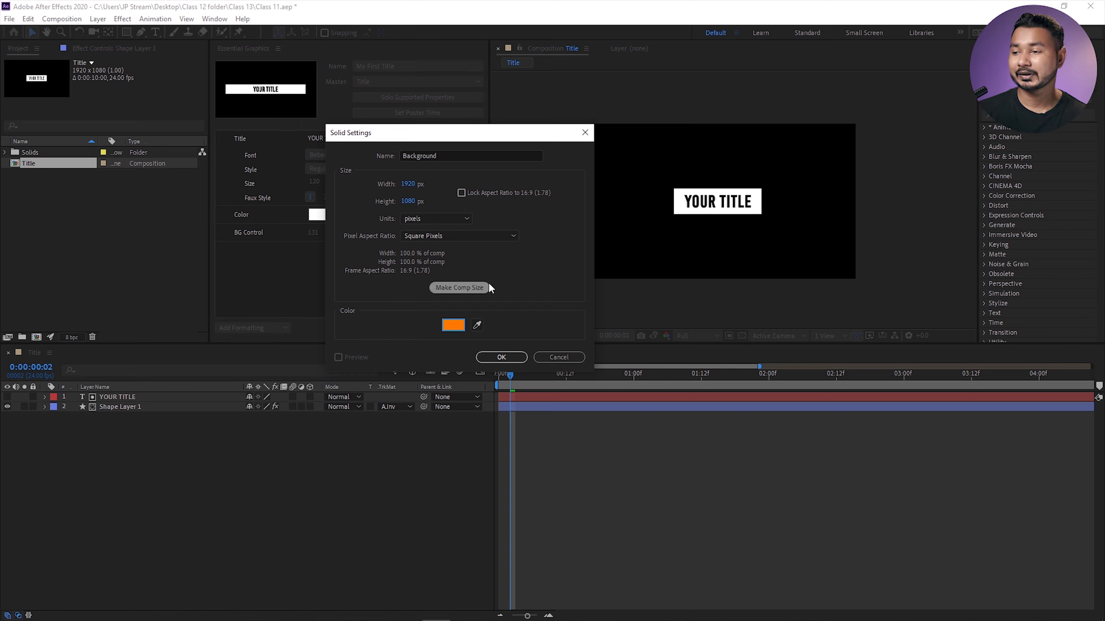
{"action": "left_click", "coordinate": [503, 356]}
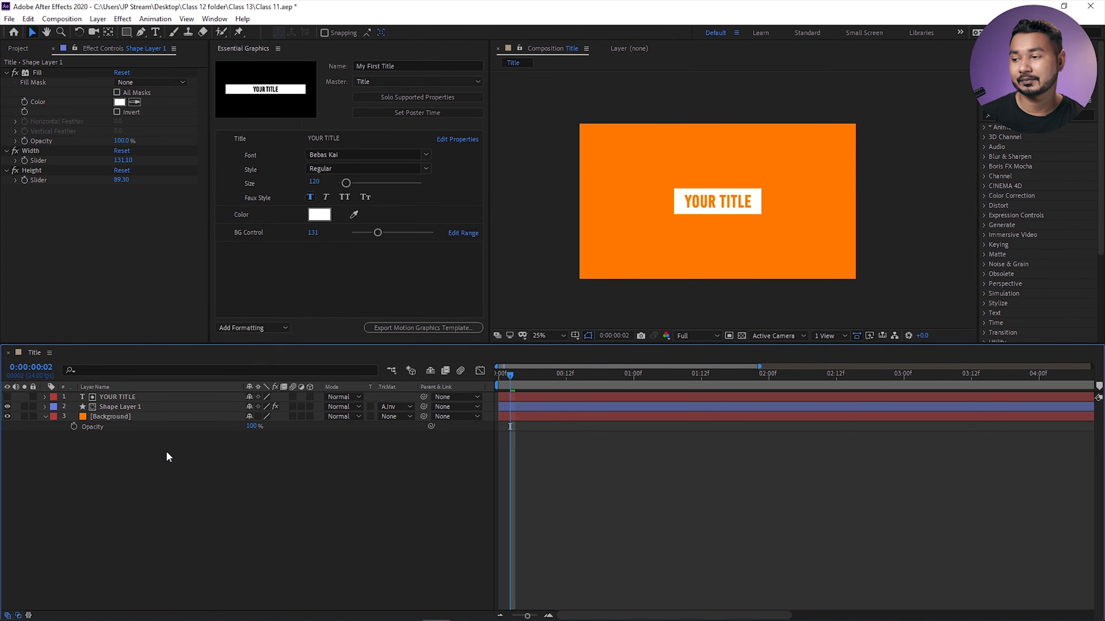
Add an adjustment layer to the Title composition and rename it Controller.
{"action": "right_click", "coordinate": [167, 454]}
{"action": "mouse_move", "coordinate": [292, 462]}
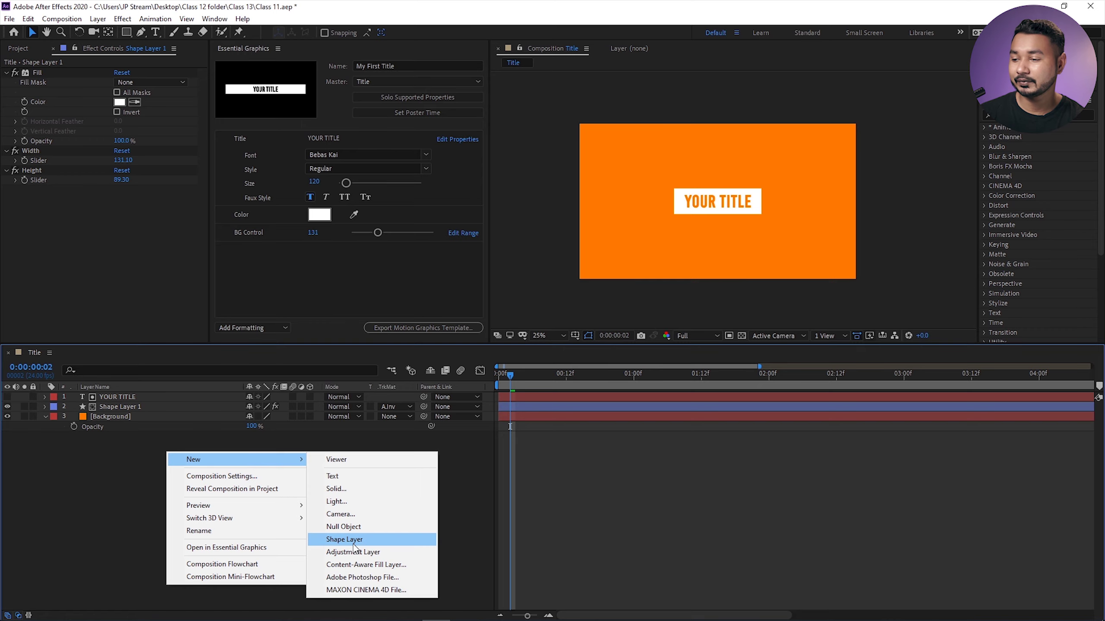
{"action": "left_click", "coordinate": [353, 551]}
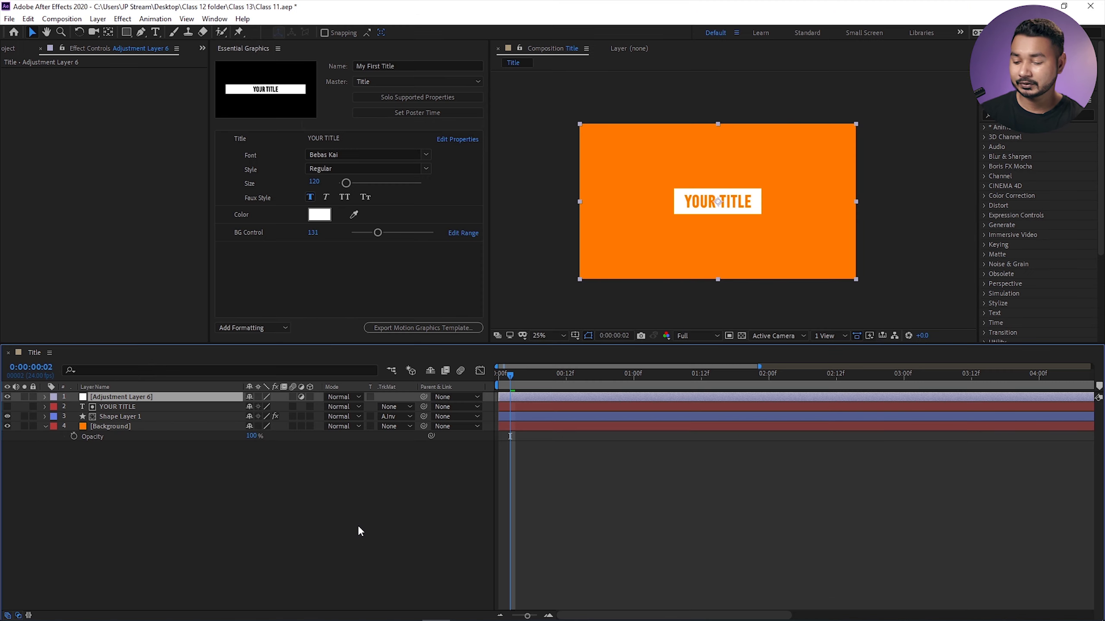
{"action": "right_click", "coordinate": [134, 397]}
{"action": "left_click", "coordinate": [165, 393]}
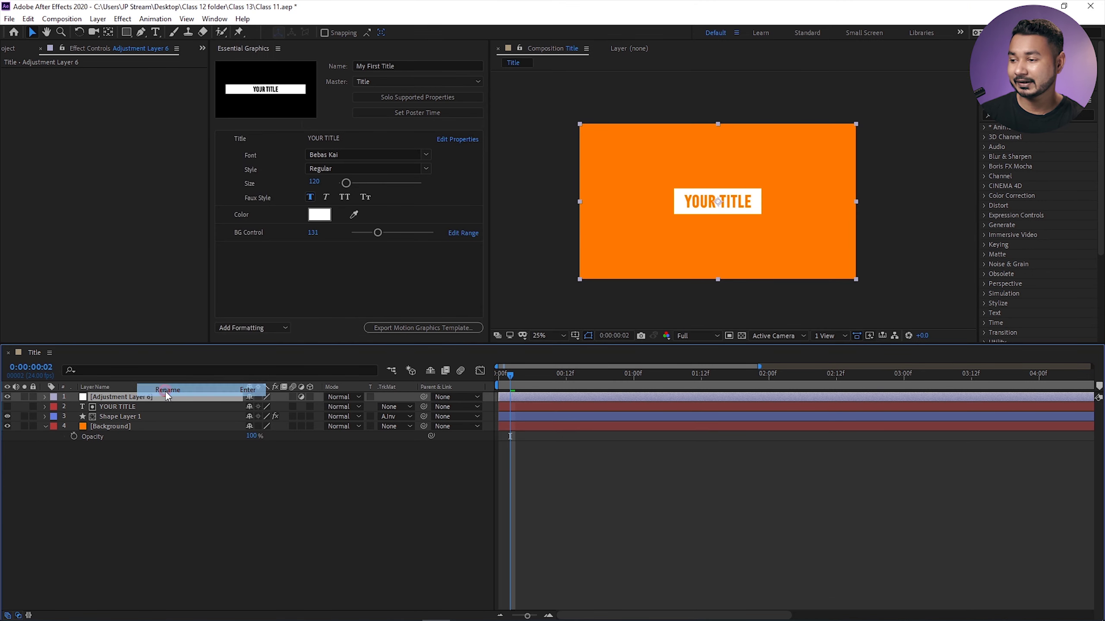
{"action": "type", "text": "Controller"}
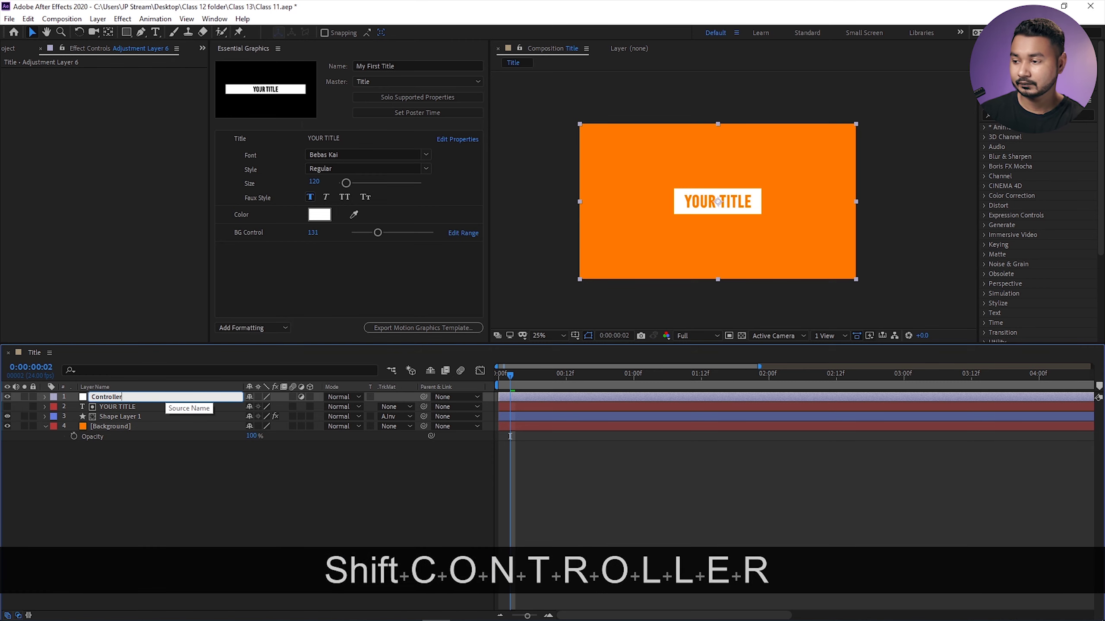
{"action": "key", "text": "Return"}
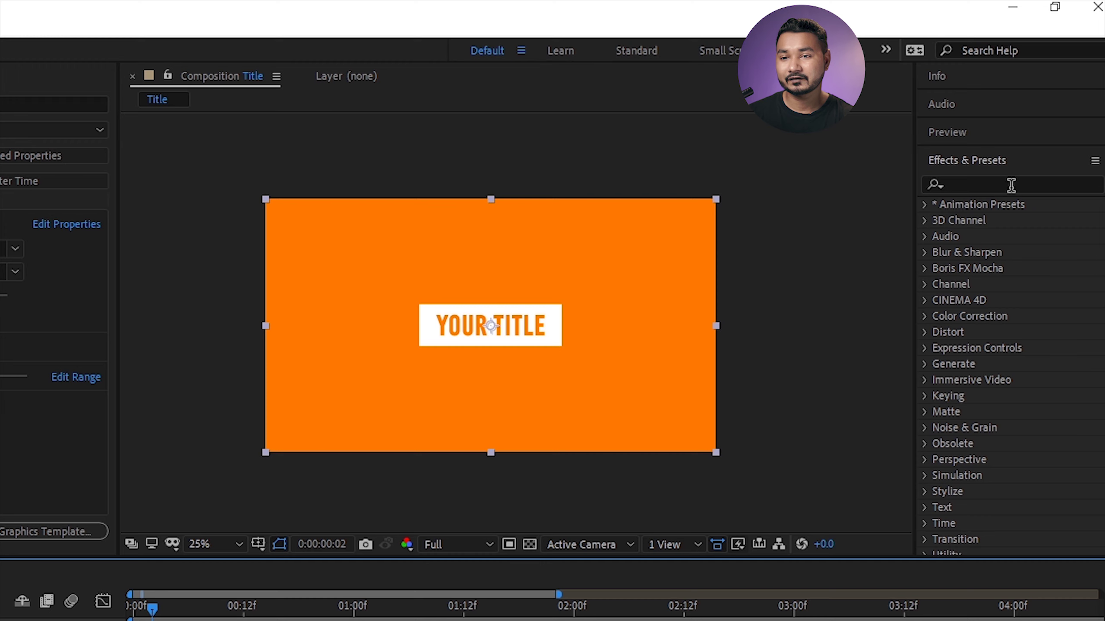
Find the Checkbox Control effect and apply it to the Controller layer.
{"action": "left_click", "coordinate": [1011, 185]}
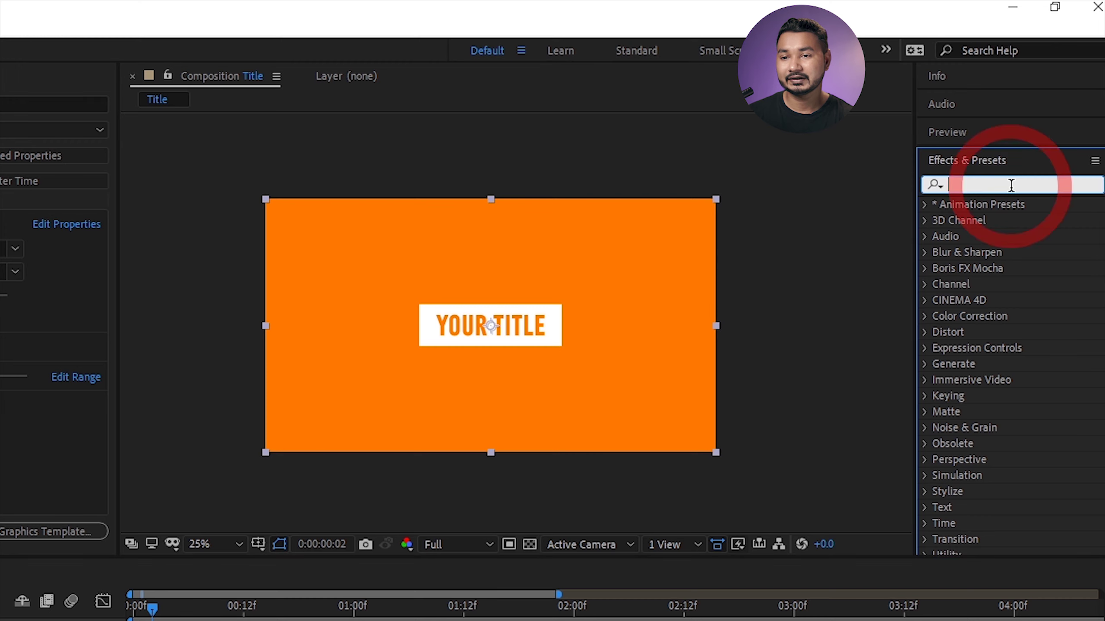
{"action": "type", "text": "chec"}
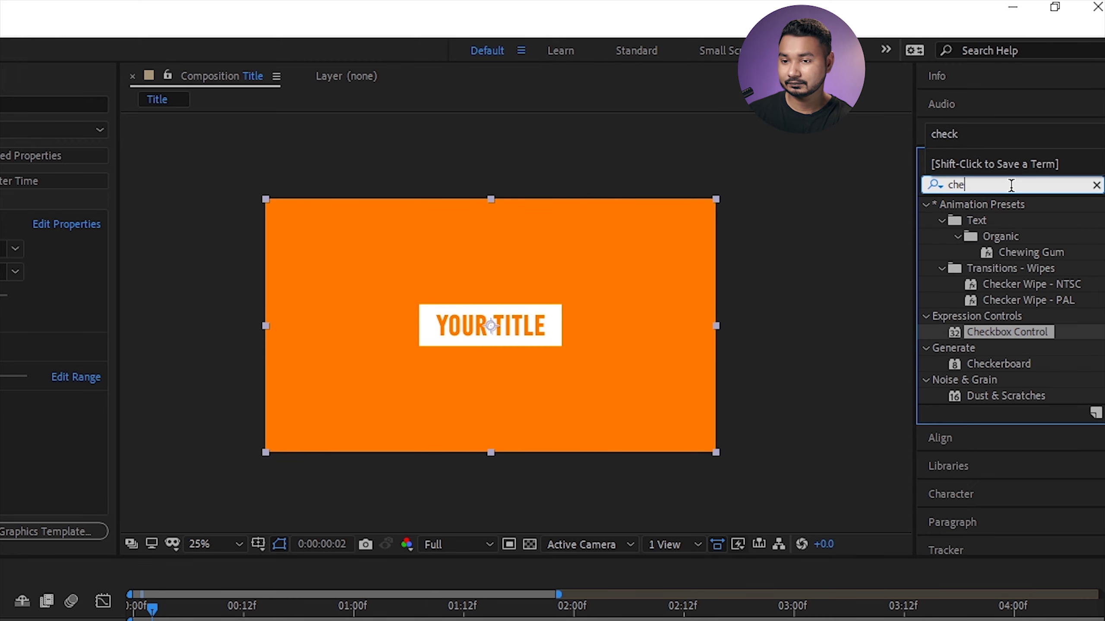
{"action": "left_click_drag", "start_coordinate": [1017, 286], "coordinate": [0, 539]}
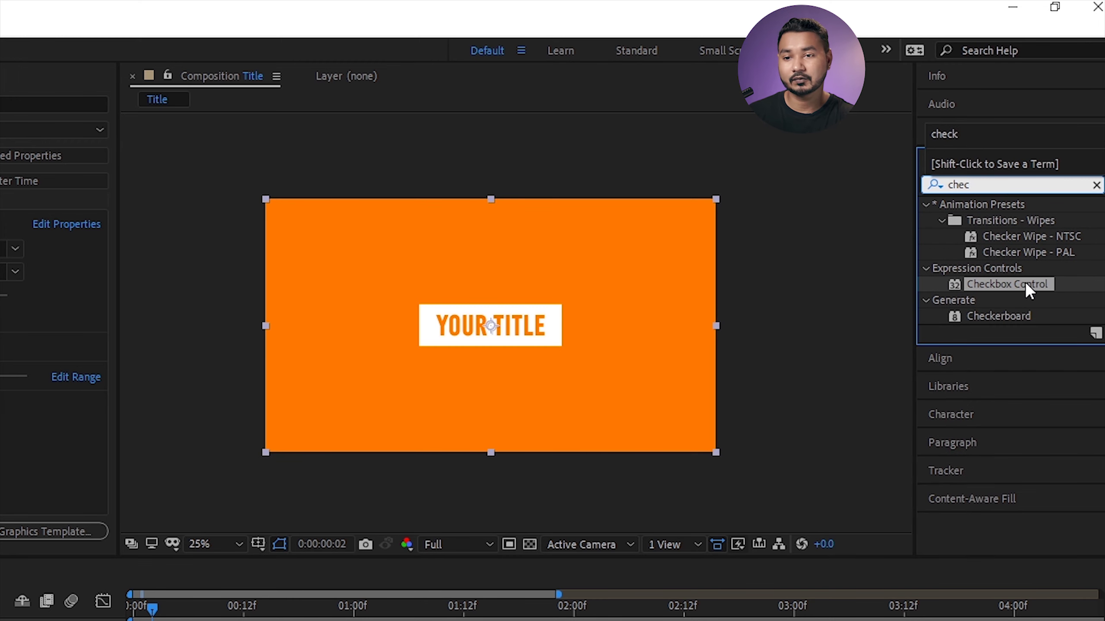
{"action": "left_click_drag", "start_coordinate": [302, 331], "coordinate": [166, 396]}
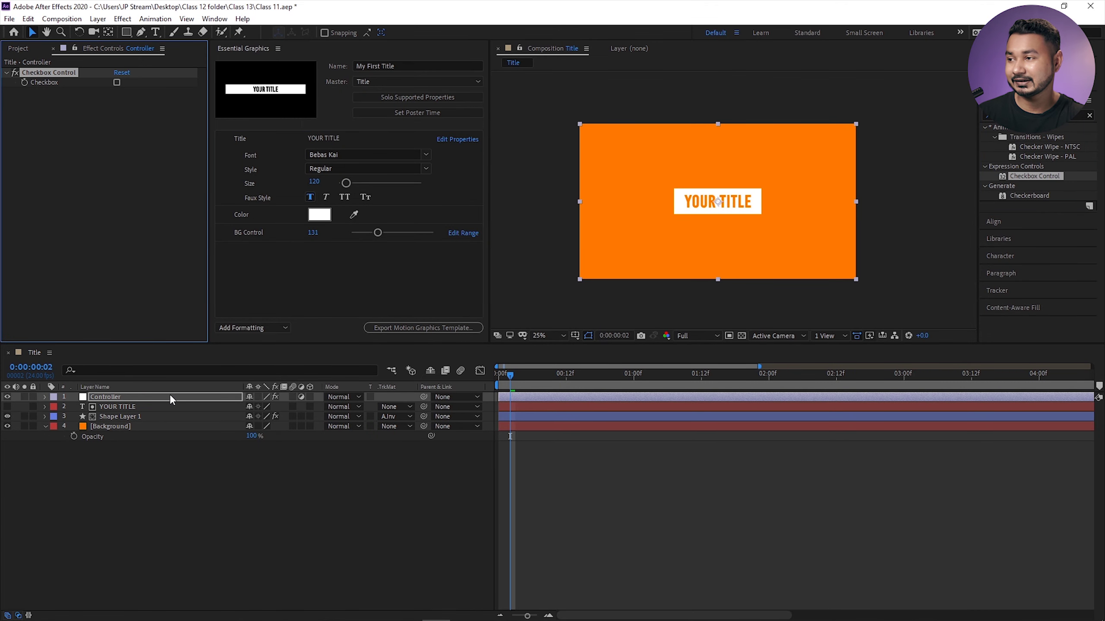
{"action": "left_click", "coordinate": [169, 394]}
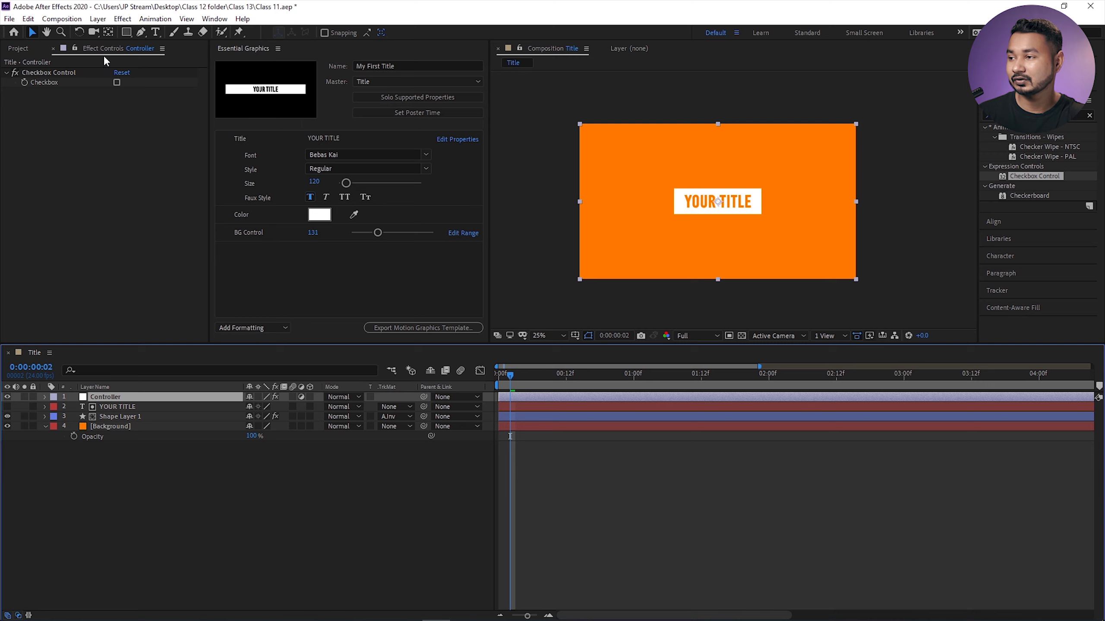
{"action": "left_click", "coordinate": [130, 396]}
{"action": "left_click", "coordinate": [116, 83]}
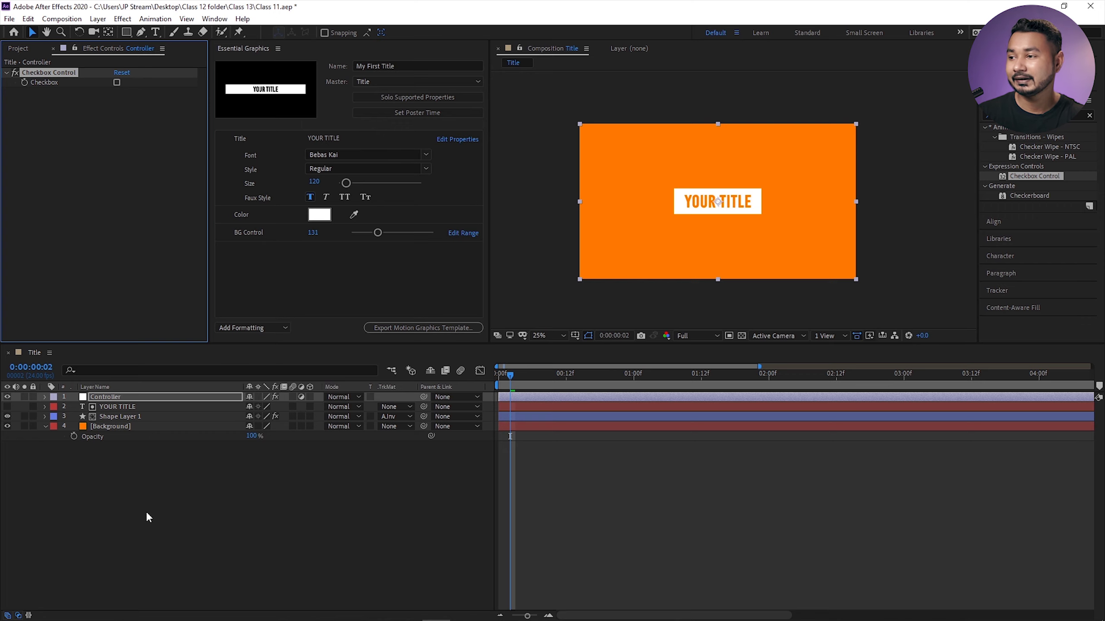
Add an expression to the Background layer's Opacity and link it to the Controller layer's Checkbox property.
{"action": "left_click", "coordinate": [83, 436]}
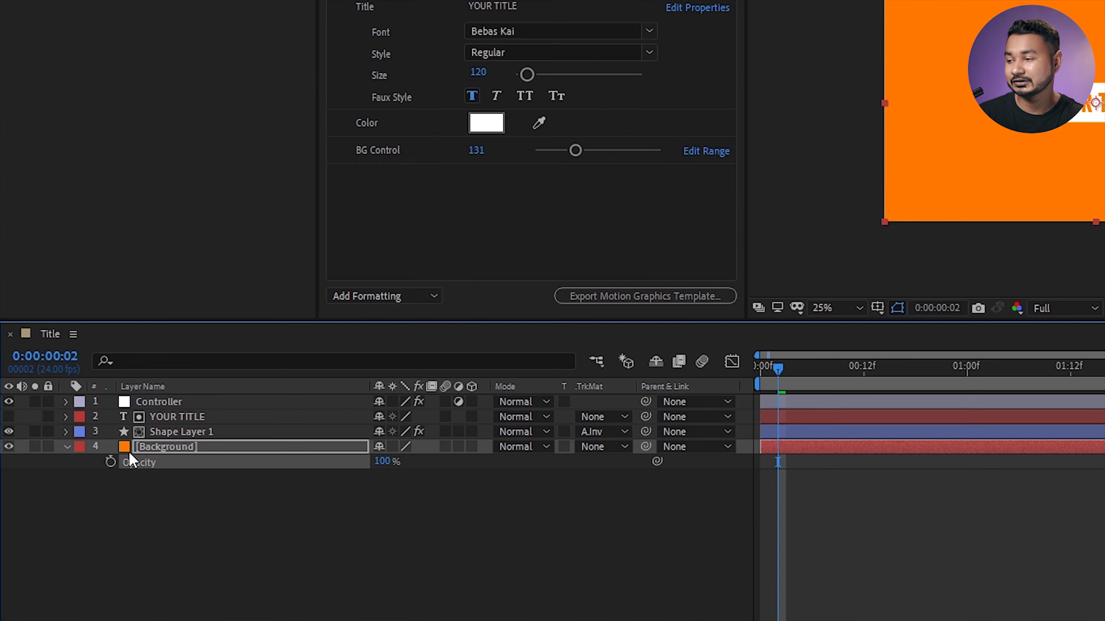
{"action": "left_click", "coordinate": [66, 402]}
{"action": "left_click", "coordinate": [80, 418]}
{"action": "left_click", "coordinate": [98, 432]}
{"action": "left_click", "coordinate": [111, 537], "text": "alt"}
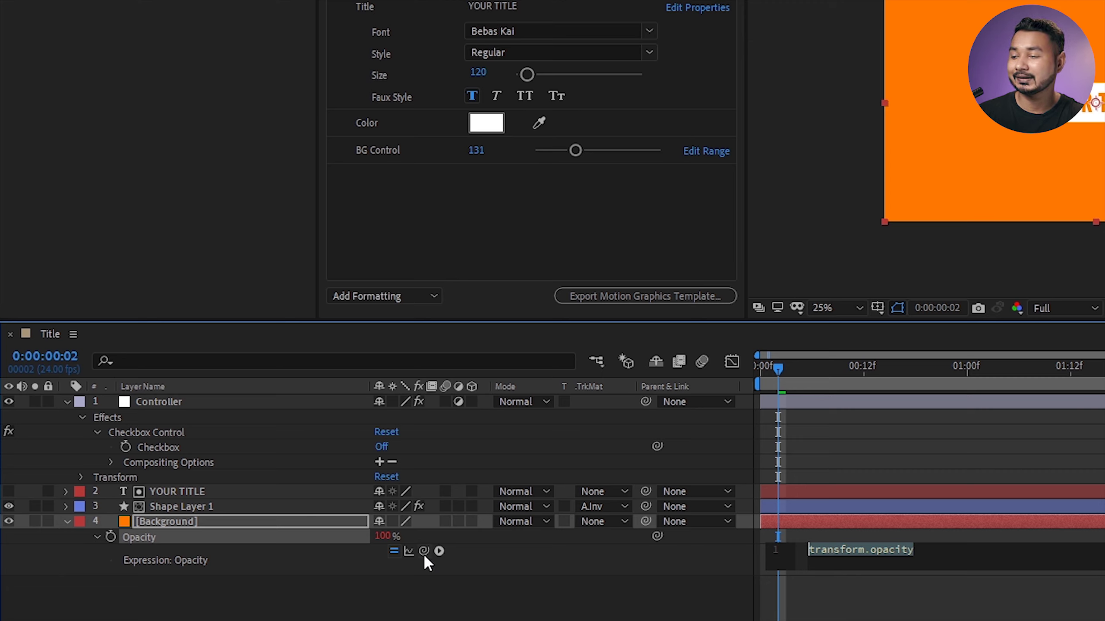
{"action": "left_click_drag", "start_coordinate": [423, 552], "coordinate": [165, 448]}
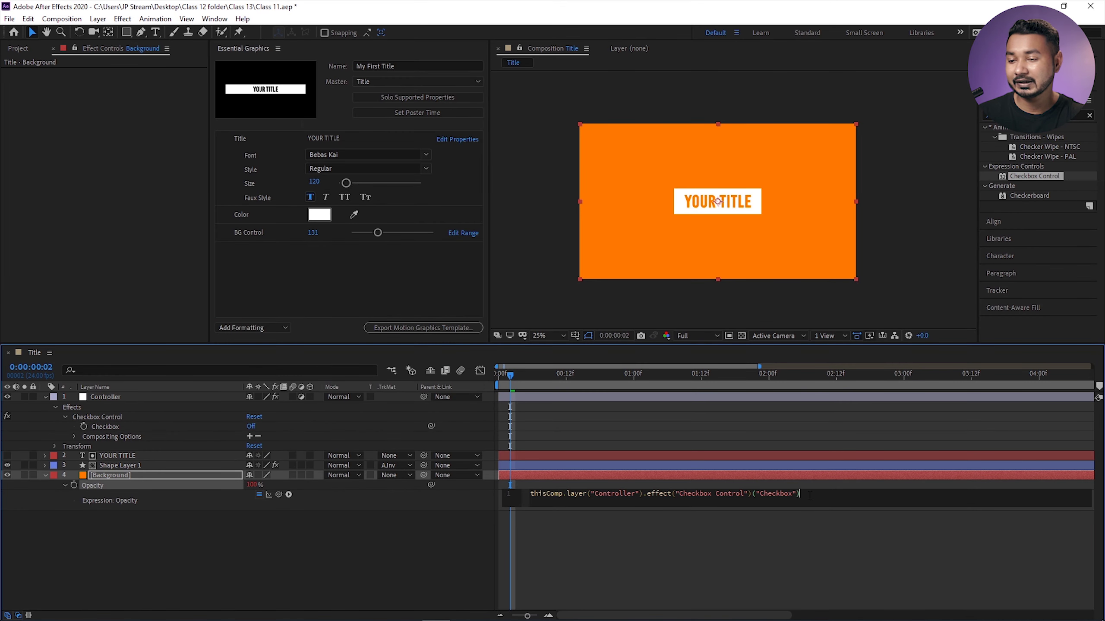
Assign the linked checkbox reference in the opacity expression to a variable named ChkBx, ending the line with a semicolon.
{"action": "mouse_move", "coordinate": [809, 496]}
{"action": "left_mouse_down"}
{"action": "mouse_move", "coordinate": [515, 488]}
{"action": "mouse_move", "coordinate": [821, 488]}
{"action": "left_mouse_up"}
{"action": "left_click", "coordinate": [821, 488]}
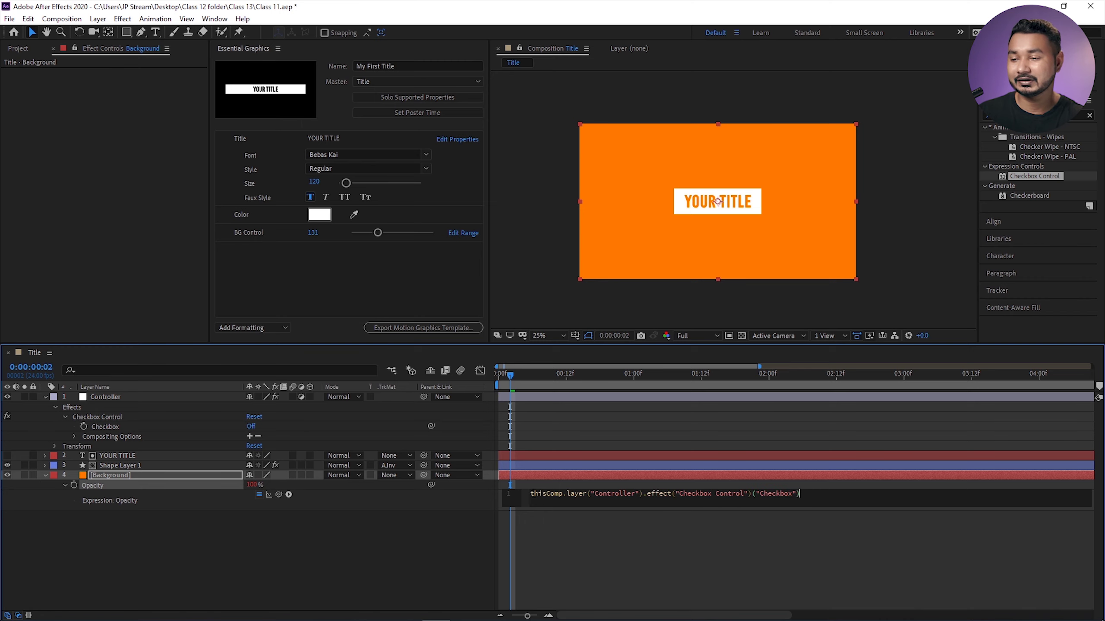
{"action": "left_click", "coordinate": [530, 493]}
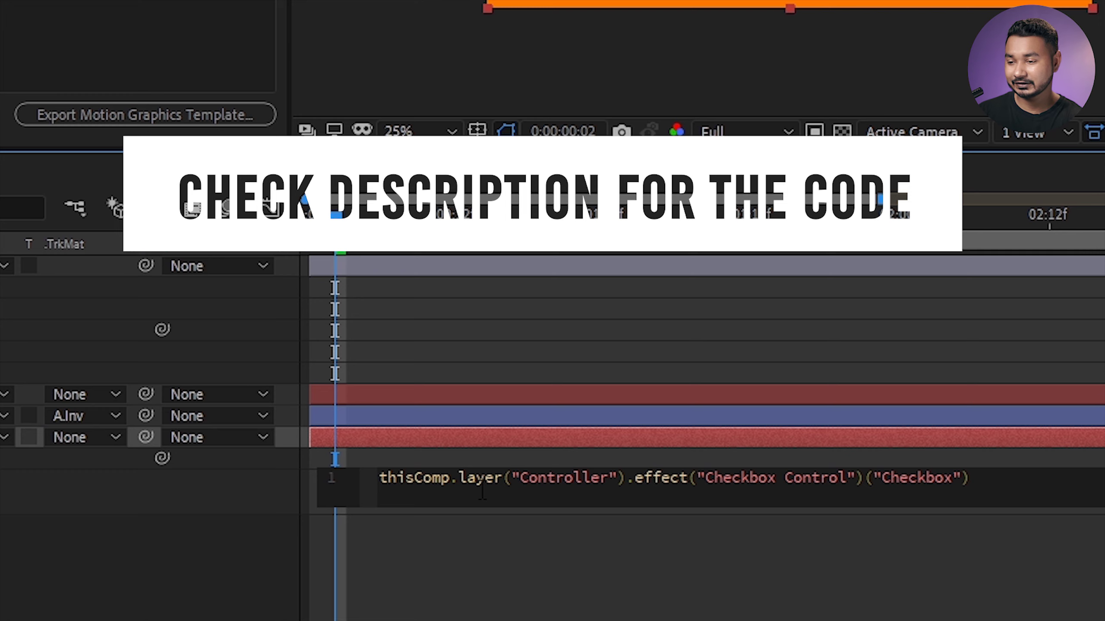
{"action": "type", "text": "Ch"}
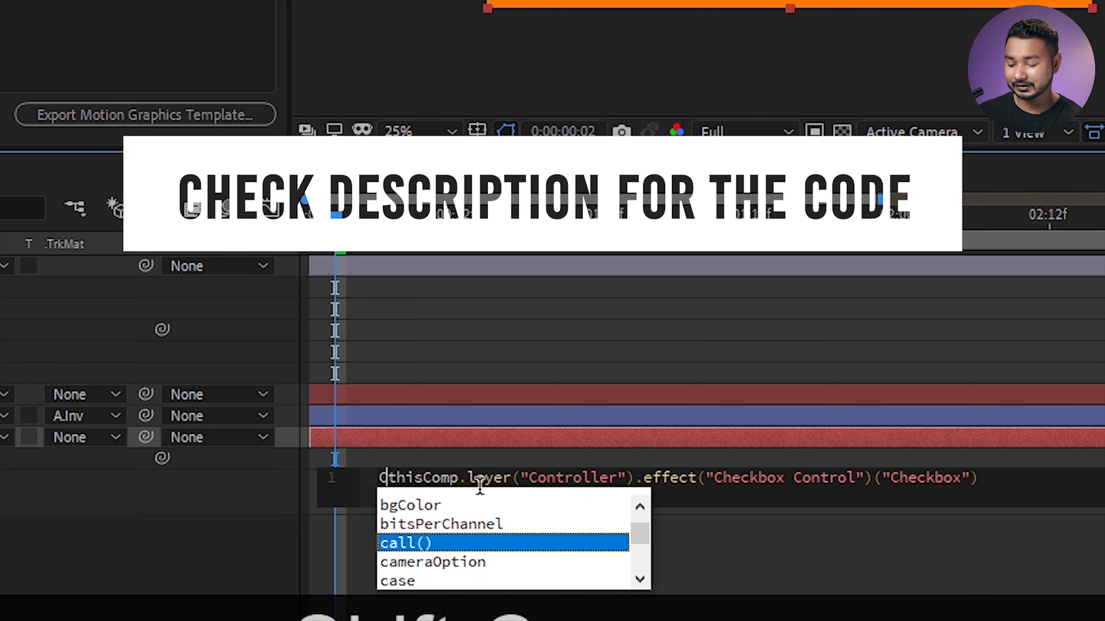
{"action": "type", "text": "kBx"}
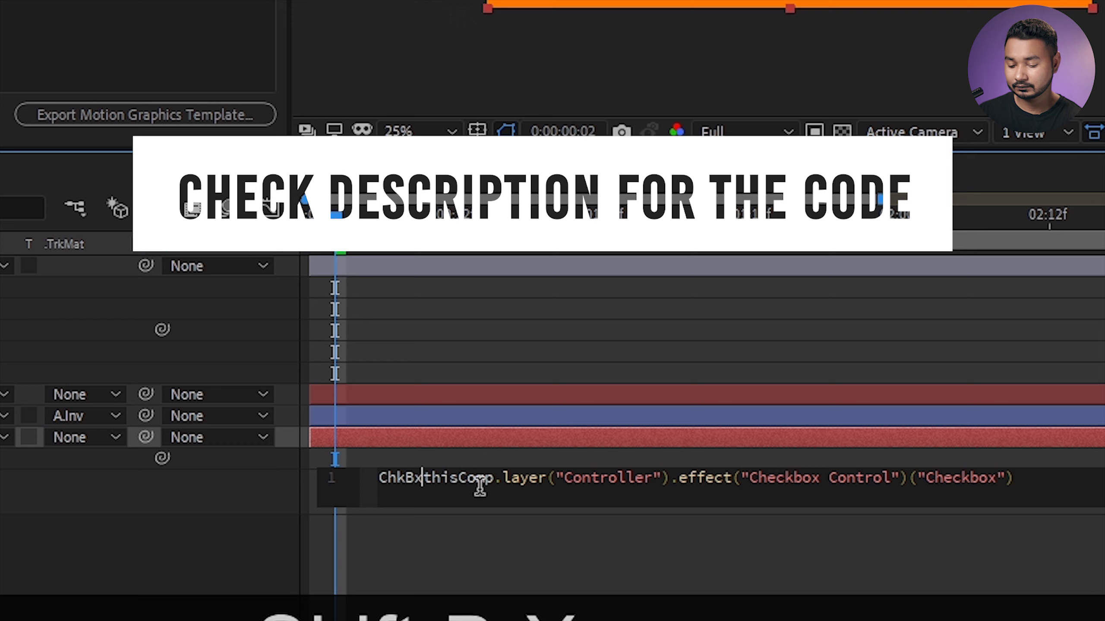
{"action": "type", "text": "="}
{"action": "key", "text": "End"}
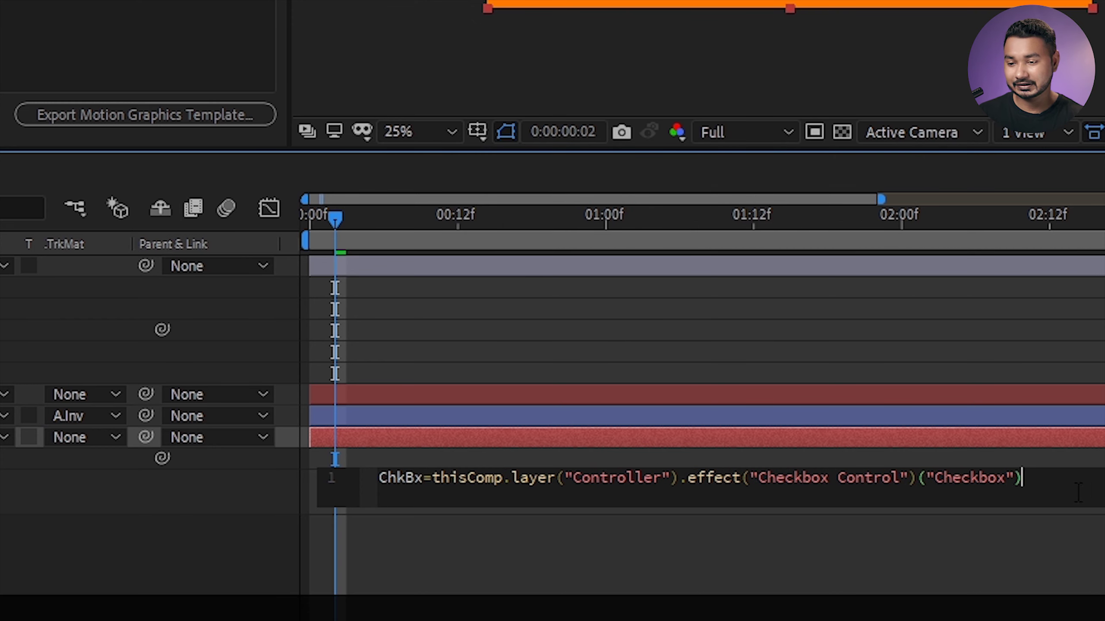
{"action": "type", "text": ";"}
{"action": "key", "text": "Return"}
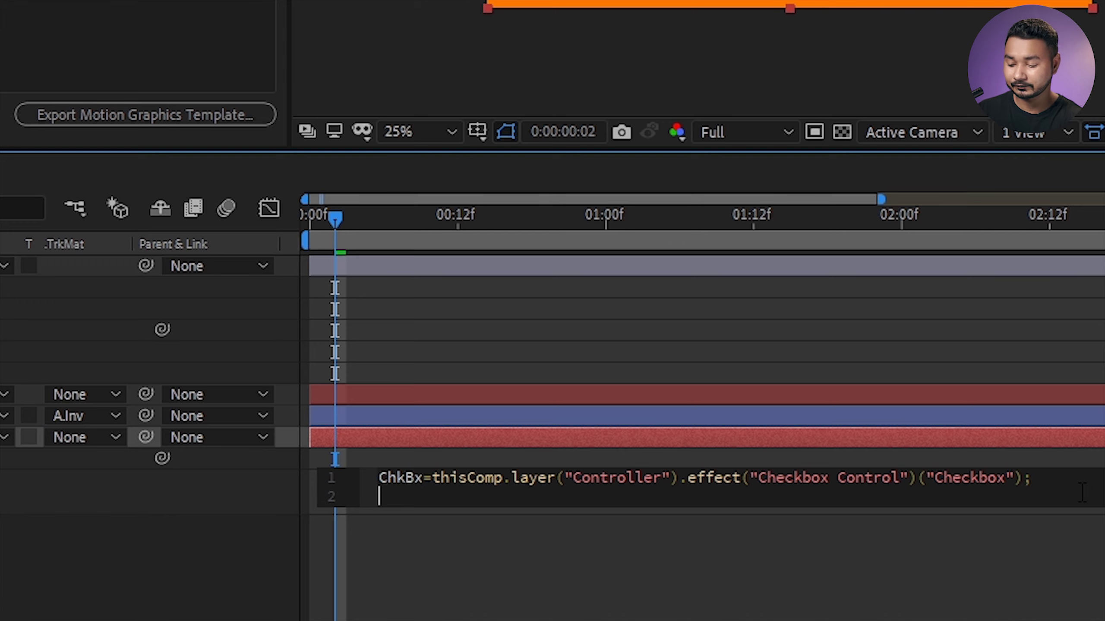
Add the condition if (ChkBx==1) on the second line of the opacity expression, with 100 as its value on the line below.
{"action": "type", "text": "if"}
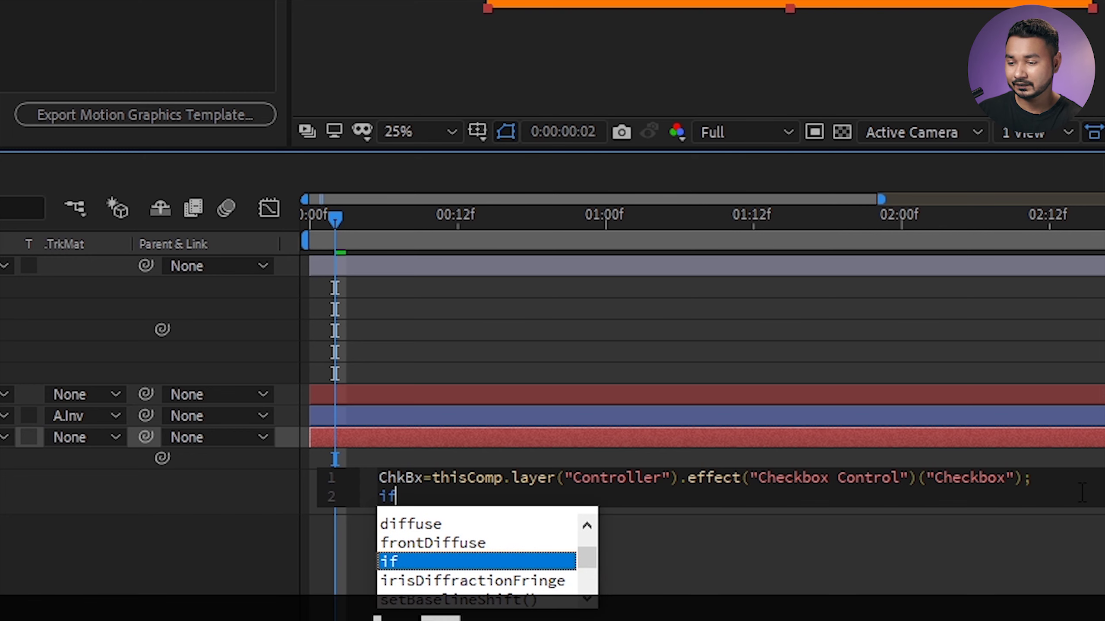
{"action": "type", "text": " ("}
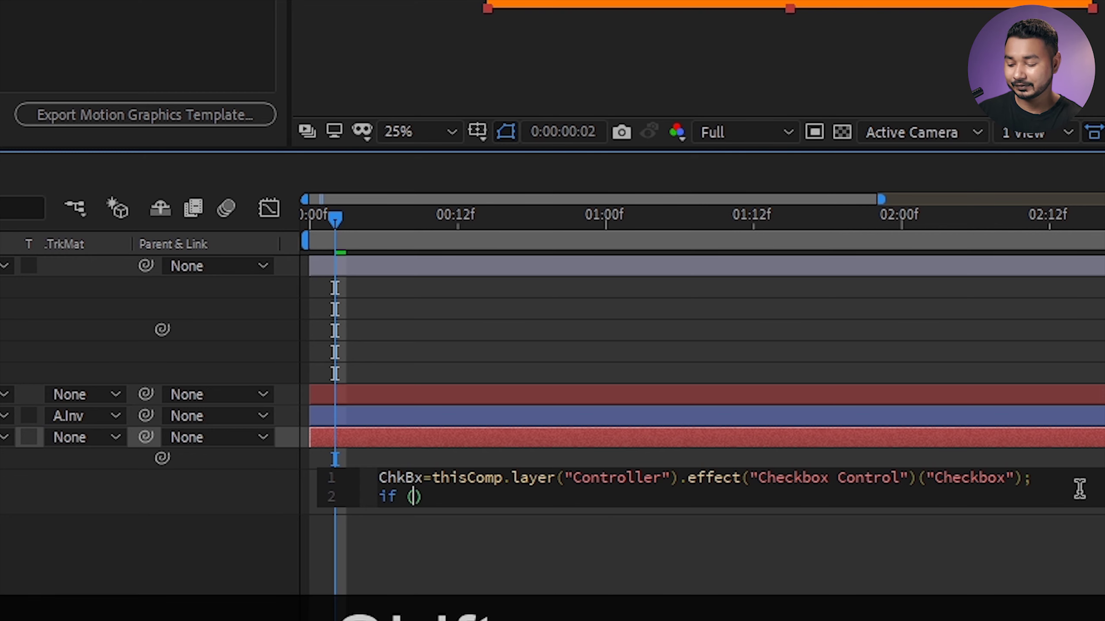
{"action": "type", "text": "ChkB"}
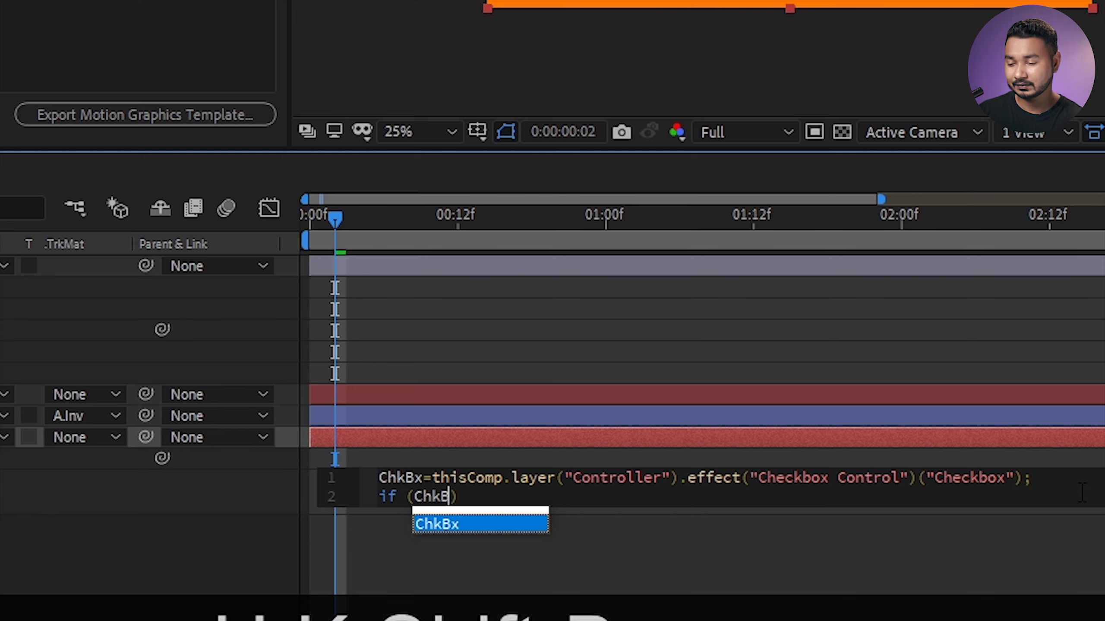
{"action": "type", "text": "x==="}
{"action": "key", "text": "BackSpace"}
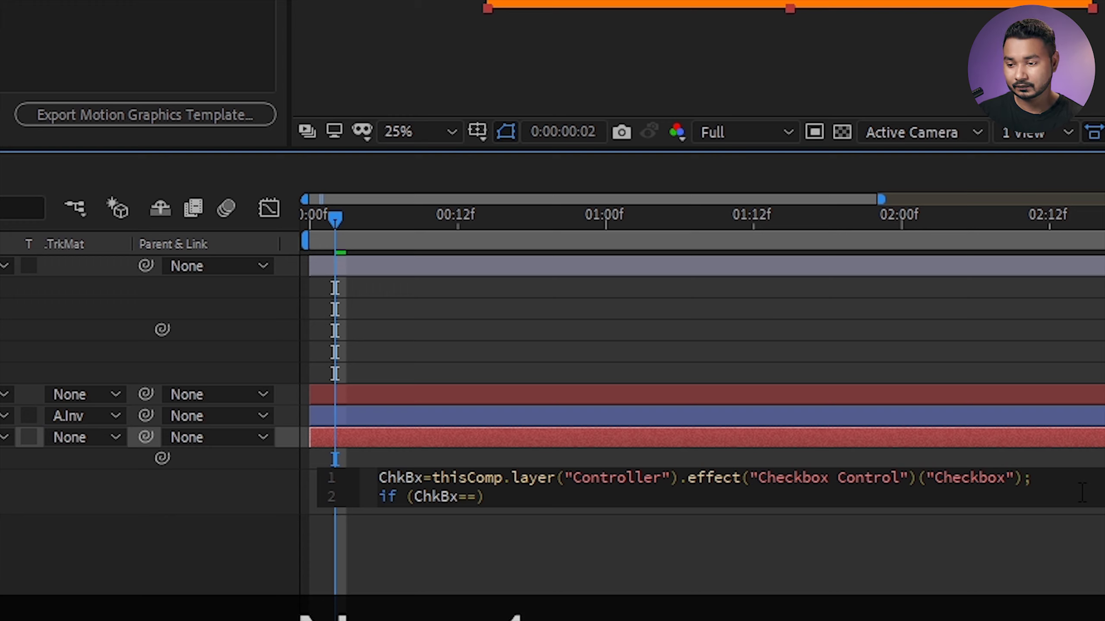
{"action": "type", "text": "1"}
{"action": "key", "text": "Right"}
{"action": "key", "text": "Return"}
{"action": "type", "text": "100"}
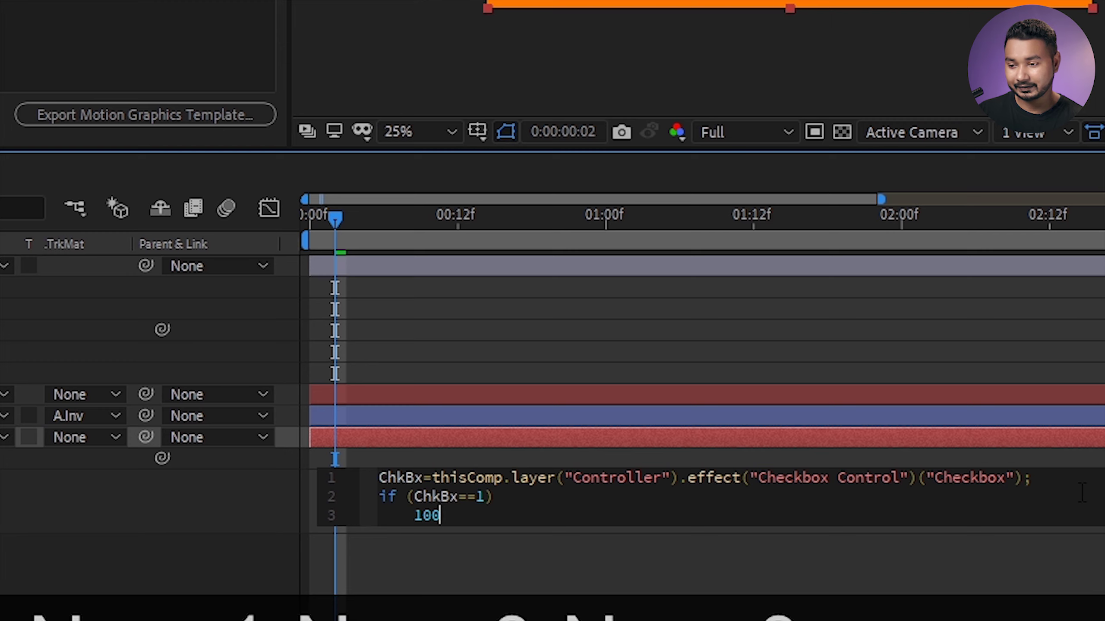
Complete the conditional in the opacity expression with an else branch that has the value 0.
{"action": "key", "text": "Return"}
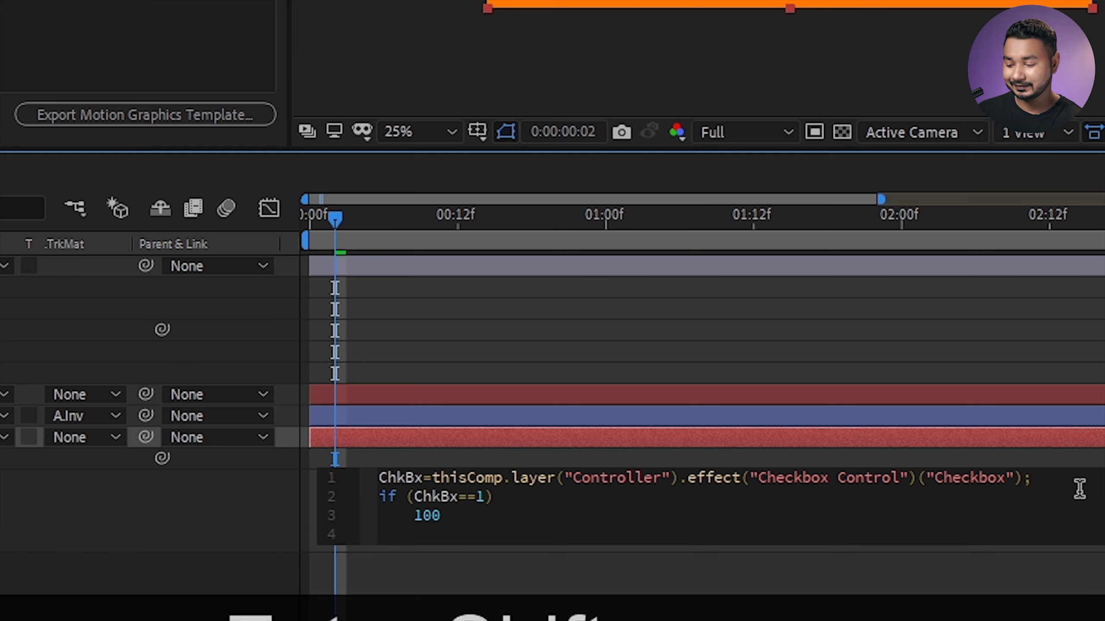
{"action": "type", "text": "else"}
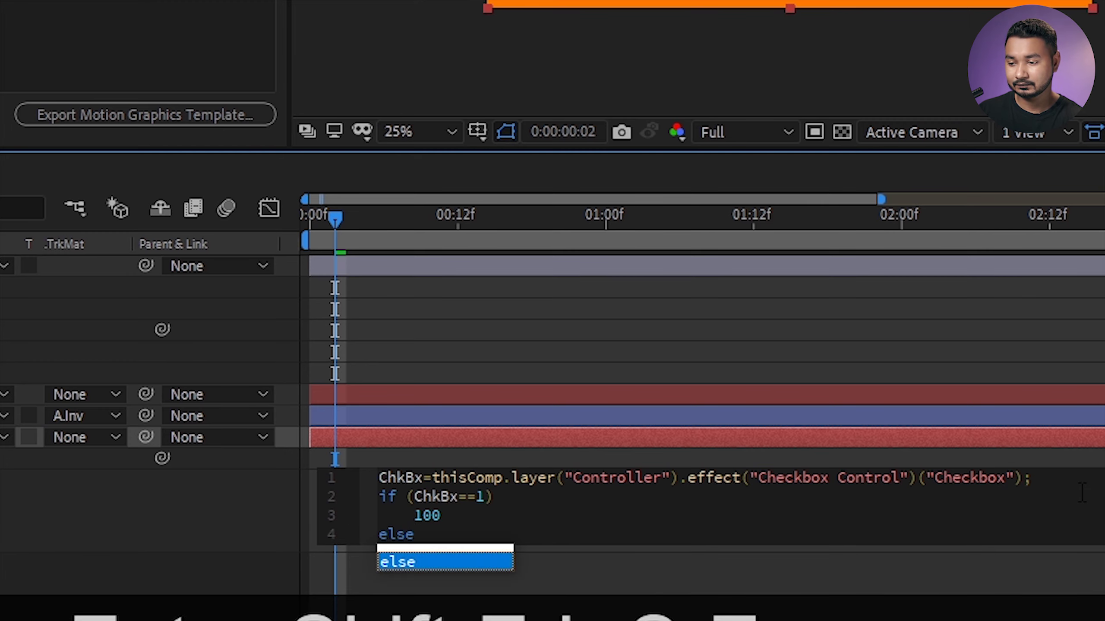
{"action": "key", "text": "Escape"}
{"action": "key", "text": "Return"}
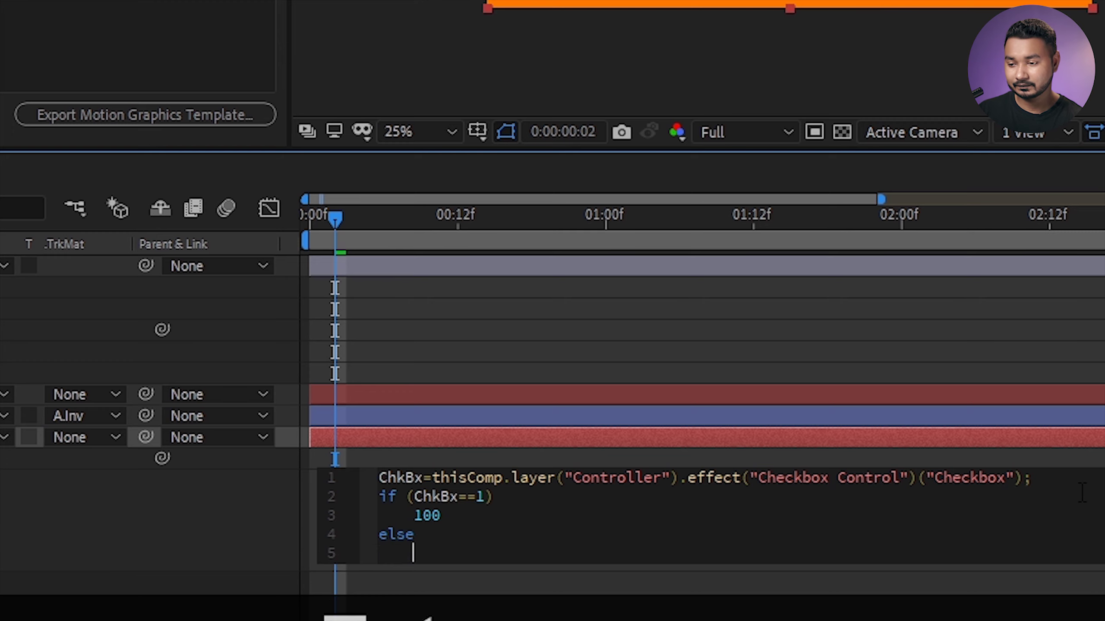
{"action": "type", "text": "0"}
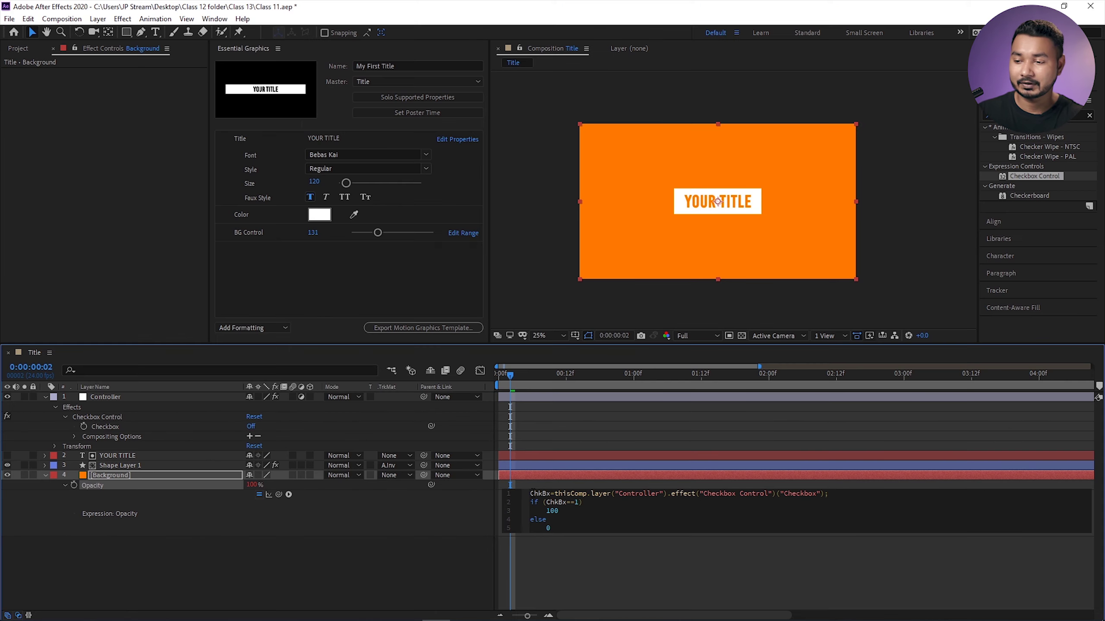
Review the variable, condition and values in the opacity expression, and apply it to the Background layer.
{"action": "left_click_drag", "start_coordinate": [379, 478], "coordinate": [396, 478]}
{"action": "left_click_drag", "start_coordinate": [538, 494], "coordinate": [853, 499]}
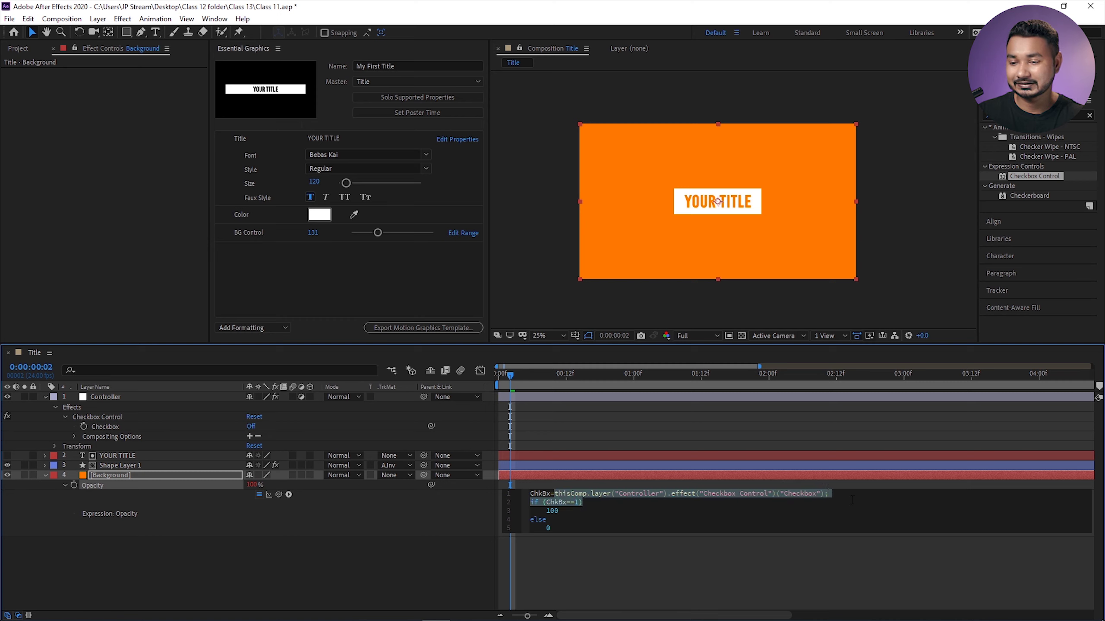
{"action": "left_click", "coordinate": [546, 510]}
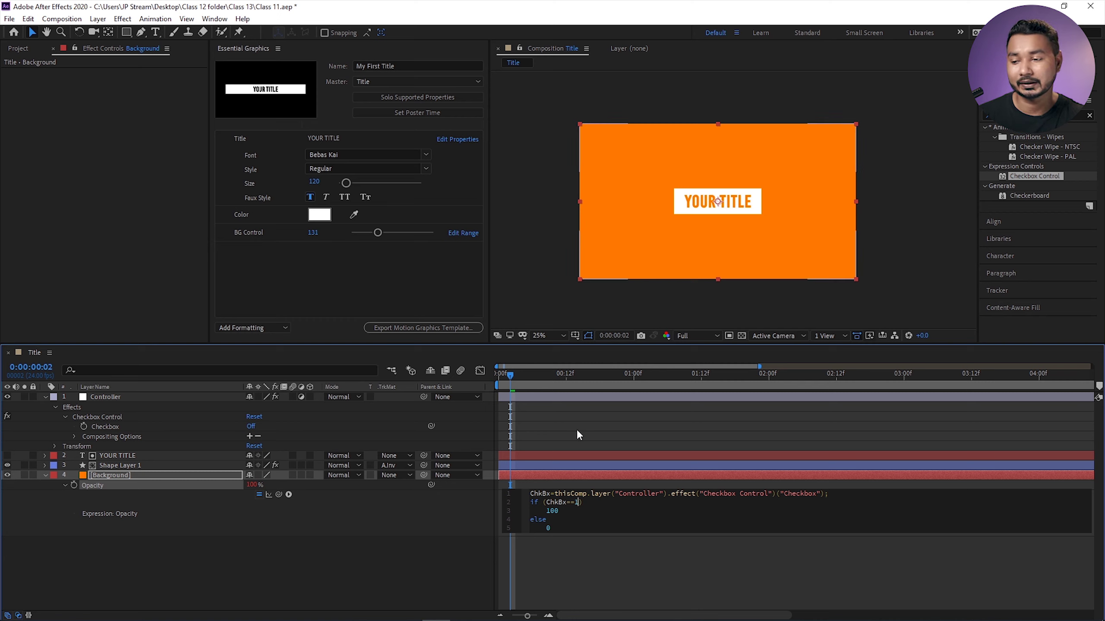
{"action": "double_click", "coordinate": [552, 511]}
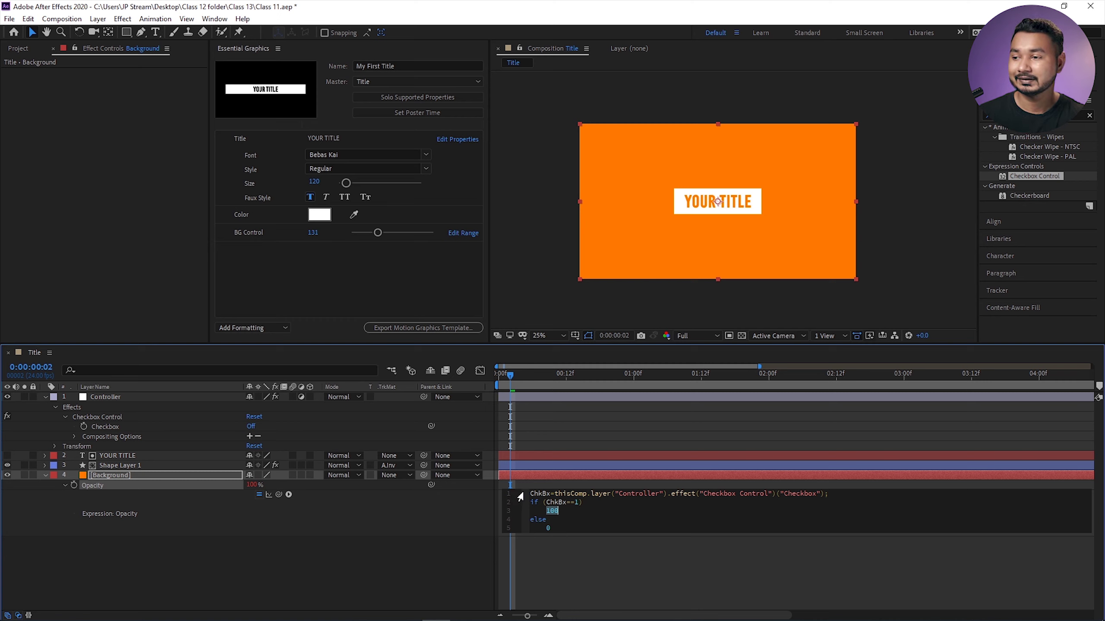
{"action": "left_click", "coordinate": [556, 527]}
{"action": "left_click_drag", "start_coordinate": [547, 503], "coordinate": [562, 509]}
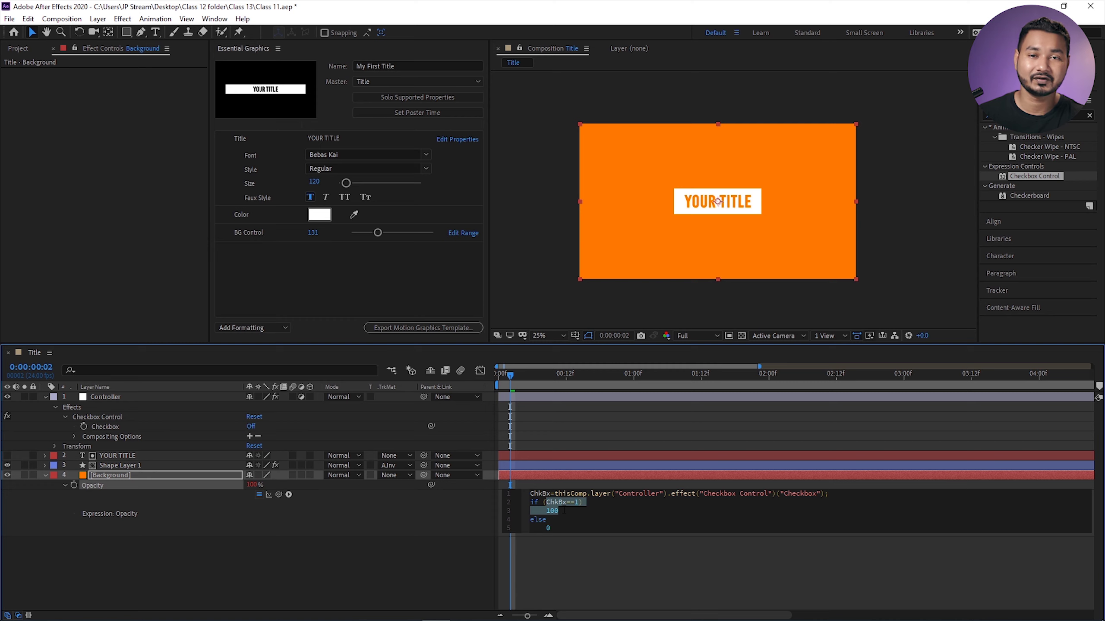
{"action": "left_click", "coordinate": [429, 566]}
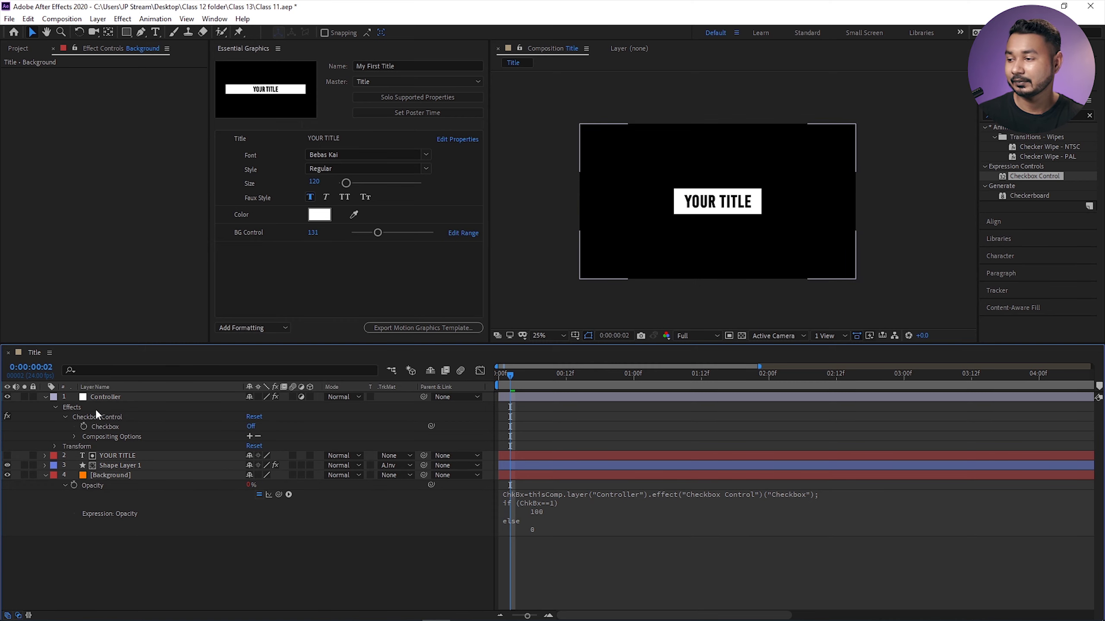
Test the Controller layer's Checkbox by switching it on and off, checking the background in the composition.
{"action": "left_click", "coordinate": [107, 423]}
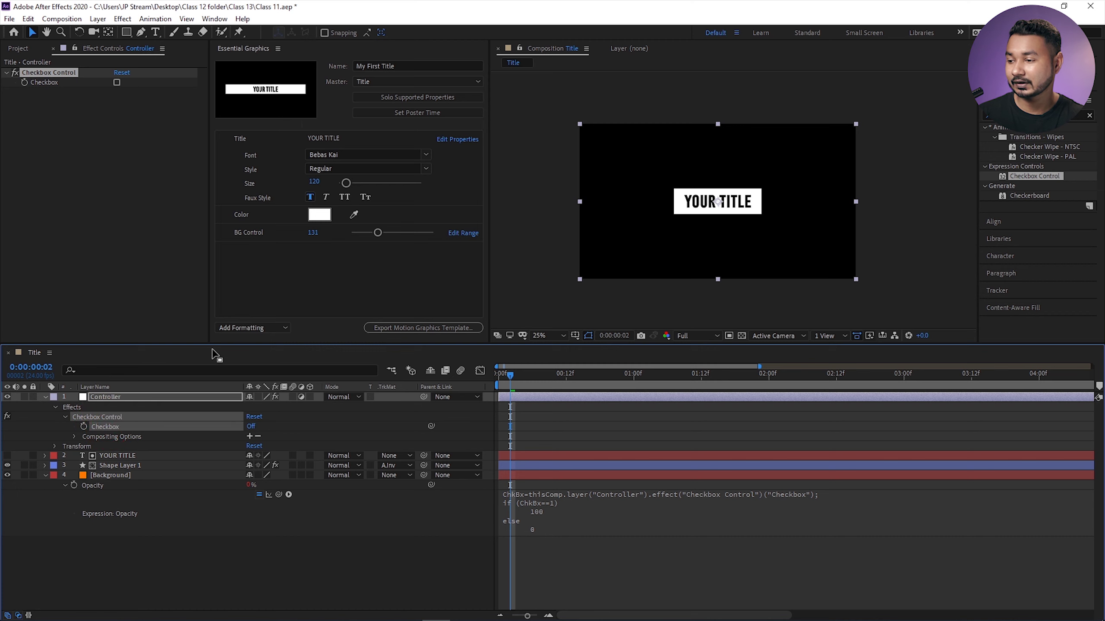
{"action": "left_click", "coordinate": [117, 83]}
{"action": "left_click", "coordinate": [116, 83]}
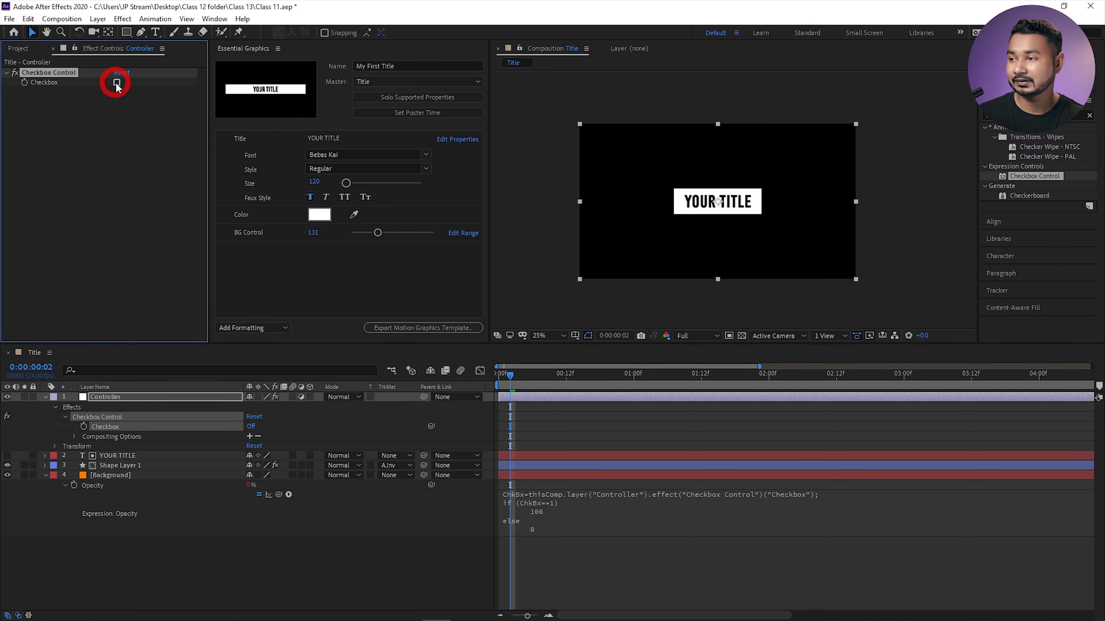
{"action": "left_click", "coordinate": [116, 83]}
{"action": "left_click", "coordinate": [116, 82]}
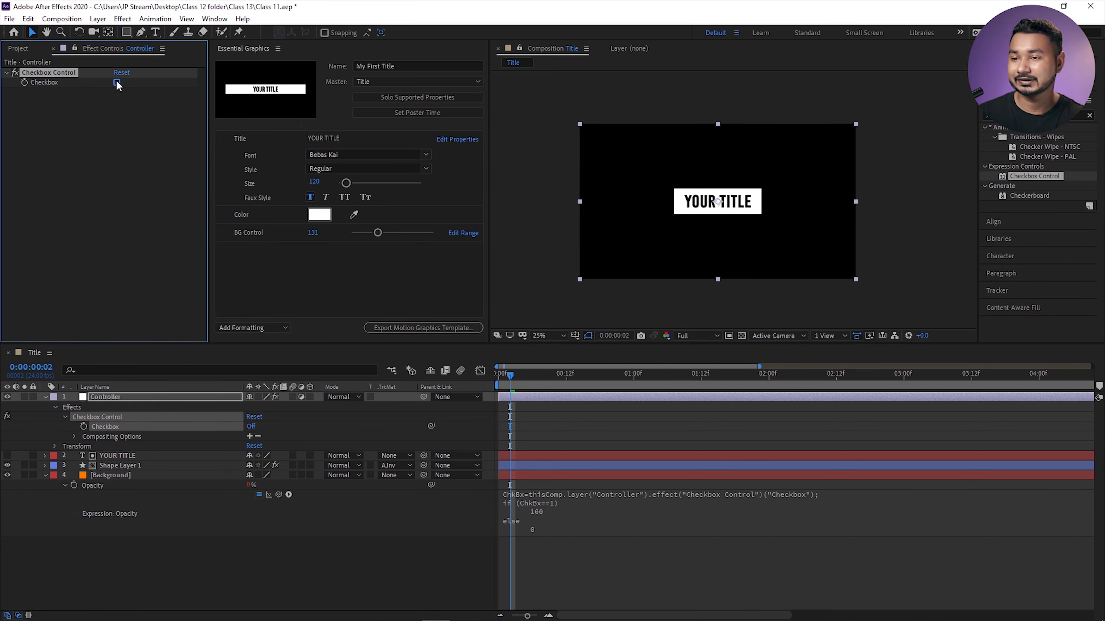